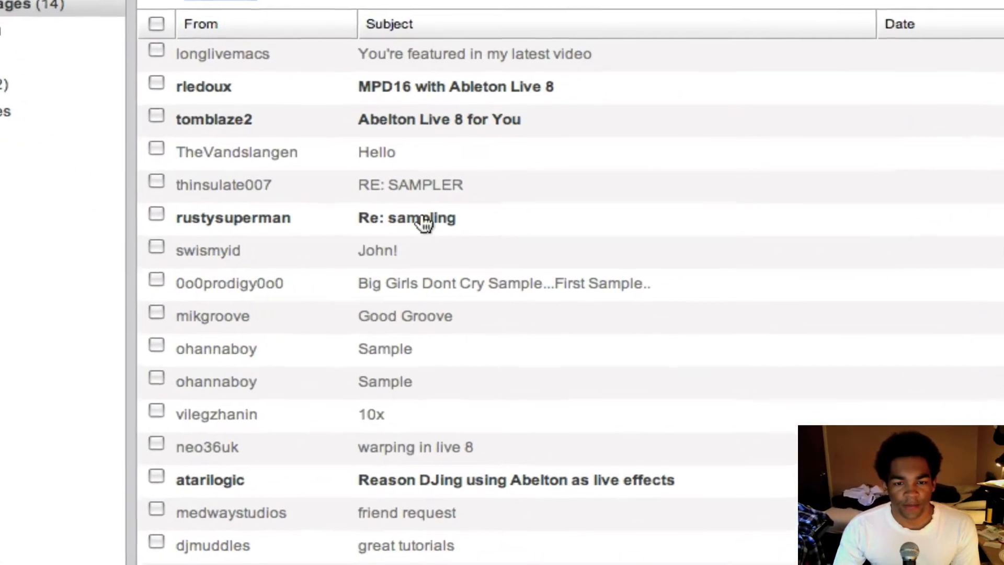
{"action": "left_click", "coordinate": [474, 238]}
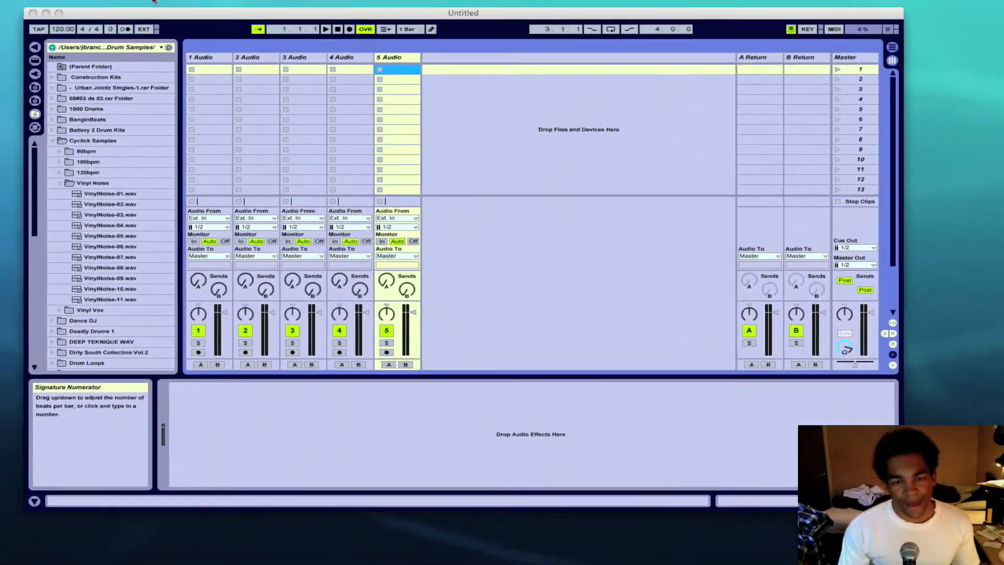
Step: Switch to the Safari browser and search the web for "soundflowr"
{"action": "mouse_move", "coordinate": [2, 266]}
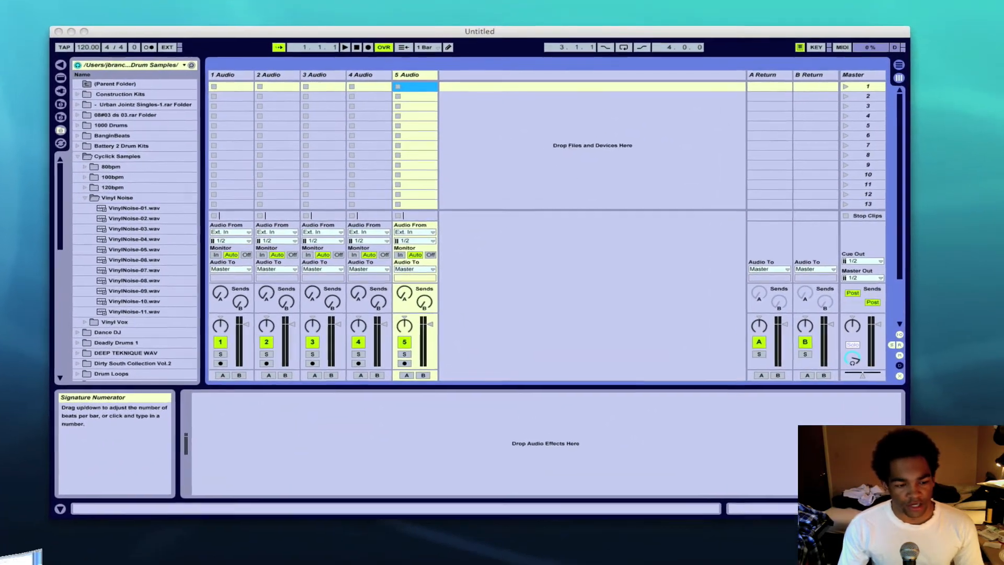
{"action": "left_click", "coordinate": [4, 517]}
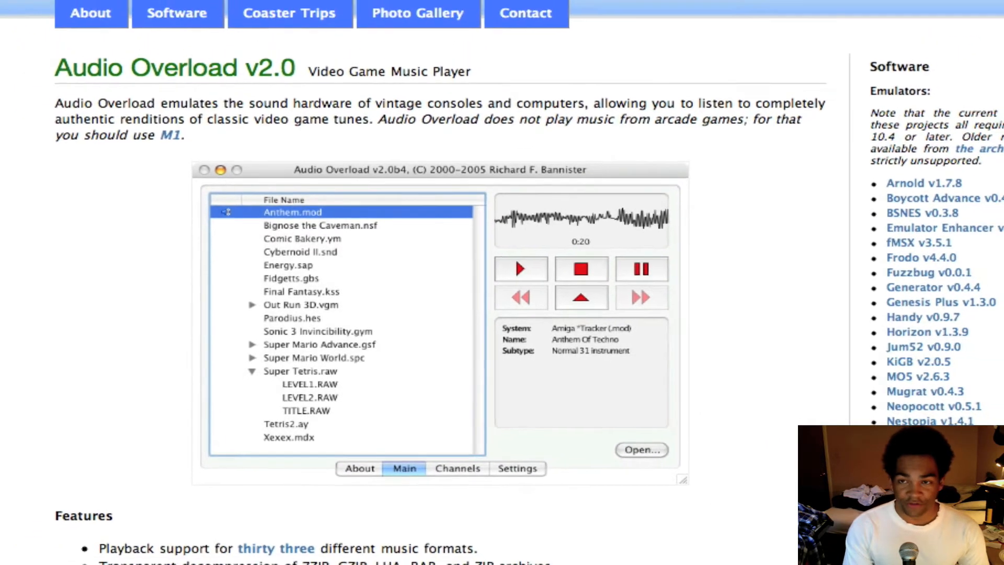
{"action": "type", "text": "soundflower"}
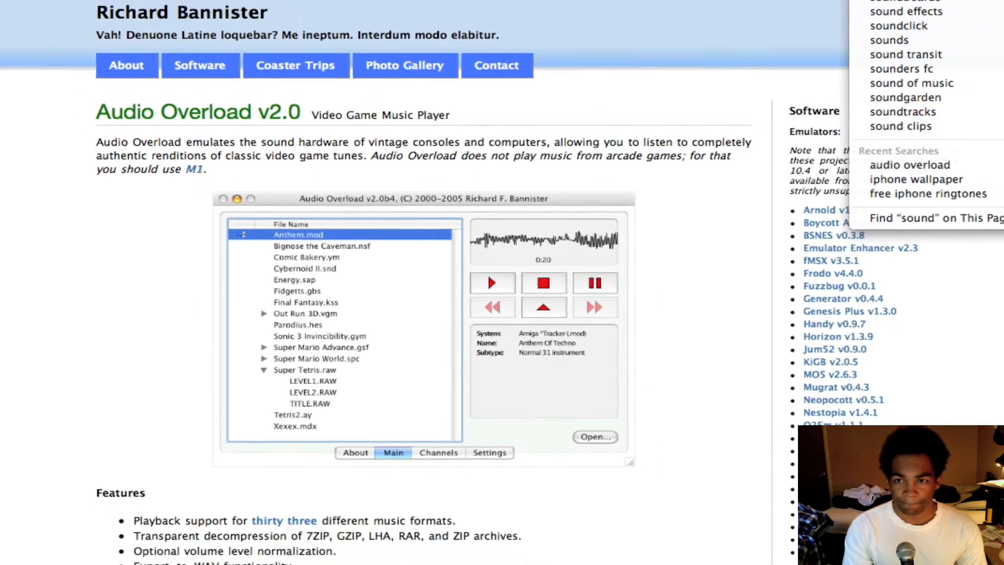
{"action": "key", "text": "Return"}
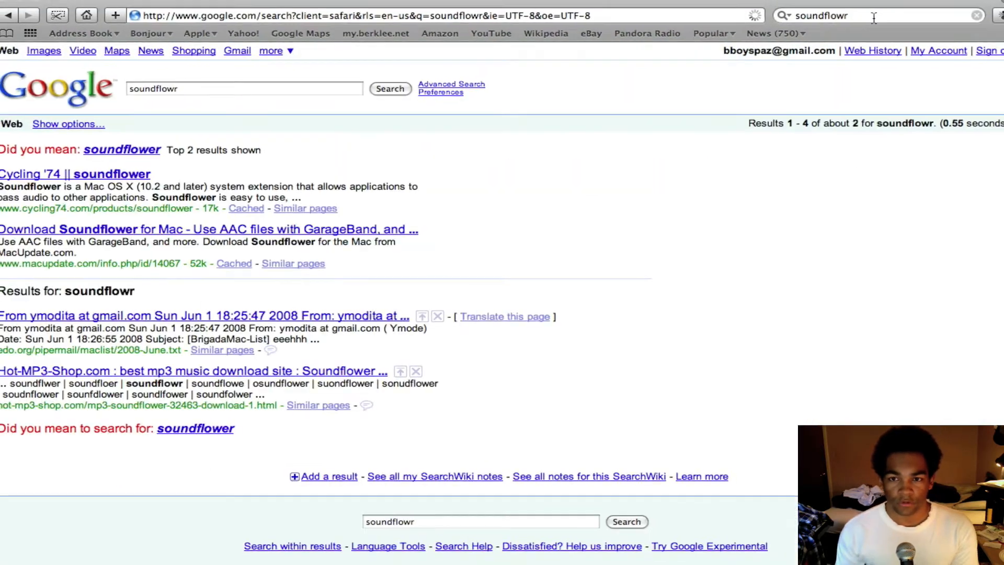
Step: Open the Cycling '74 Soundflower page from the results, read down to its Soundflowerbed section, and put the browser window away
{"action": "left_click", "coordinate": [121, 175]}
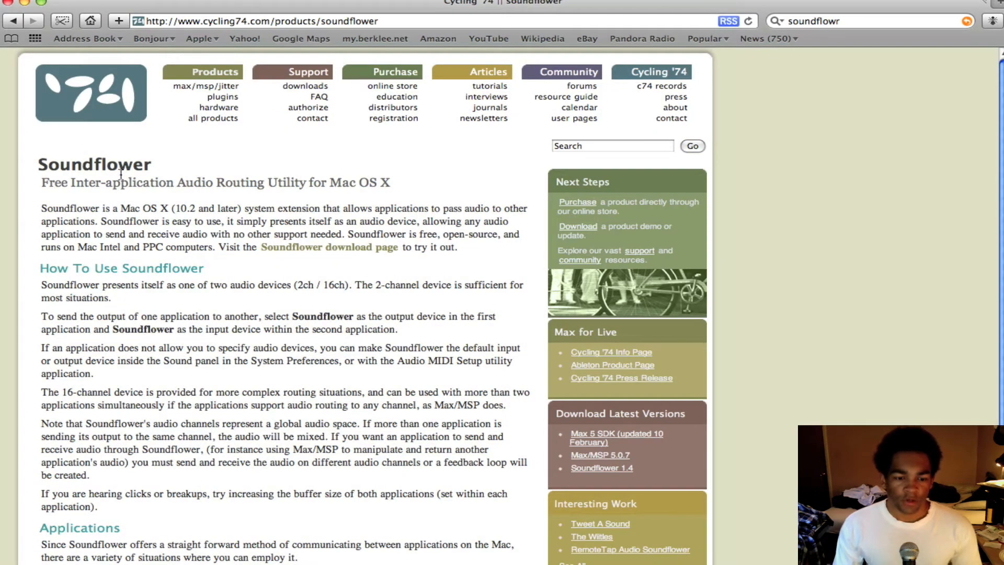
{"action": "left_click_drag", "start_coordinate": [1001, 168], "coordinate": [996, 370]}
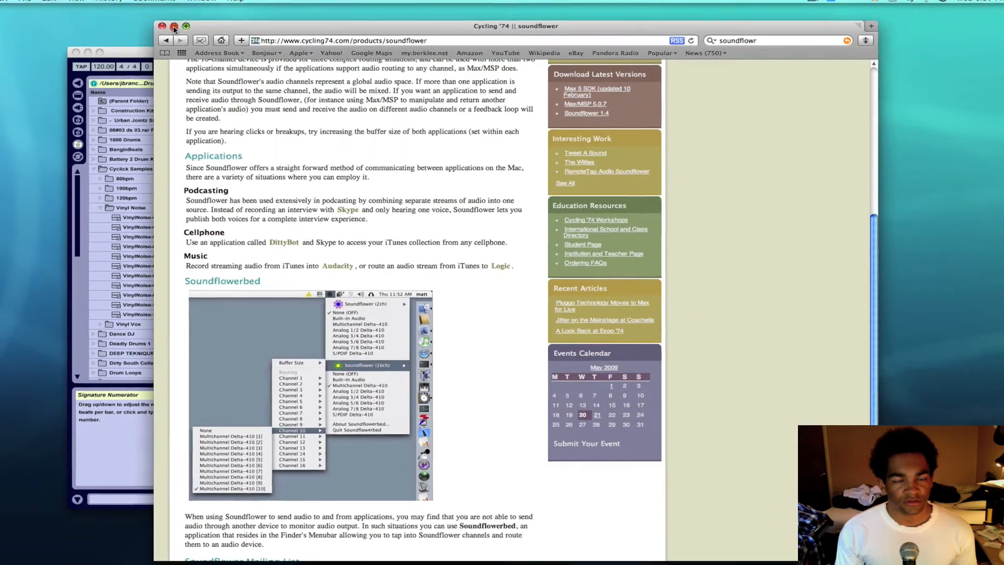
{"action": "left_click", "coordinate": [93, 12]}
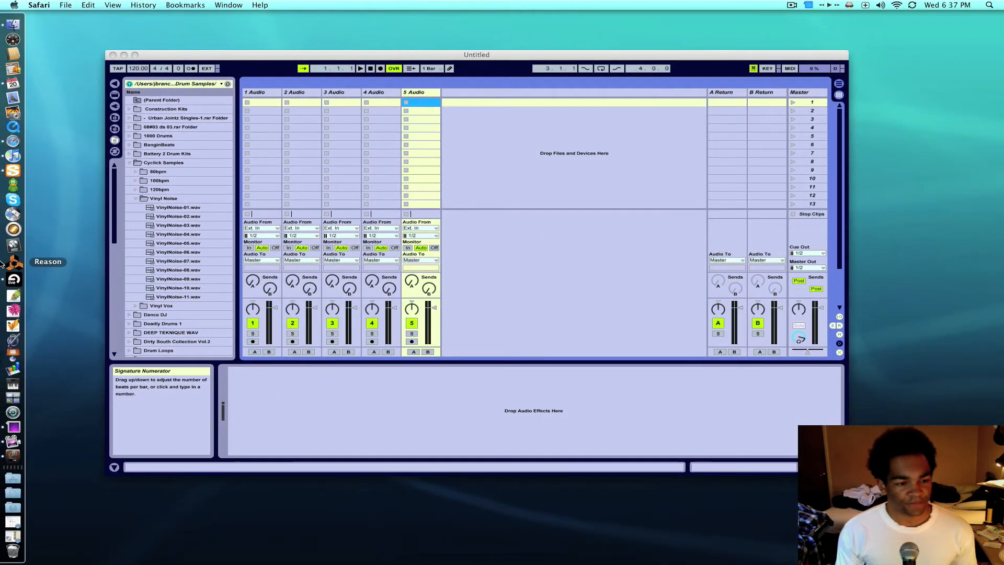
Step: Launch Audio Overload from its folder in the applications and reposition its window
{"action": "left_click", "coordinate": [13, 476]}
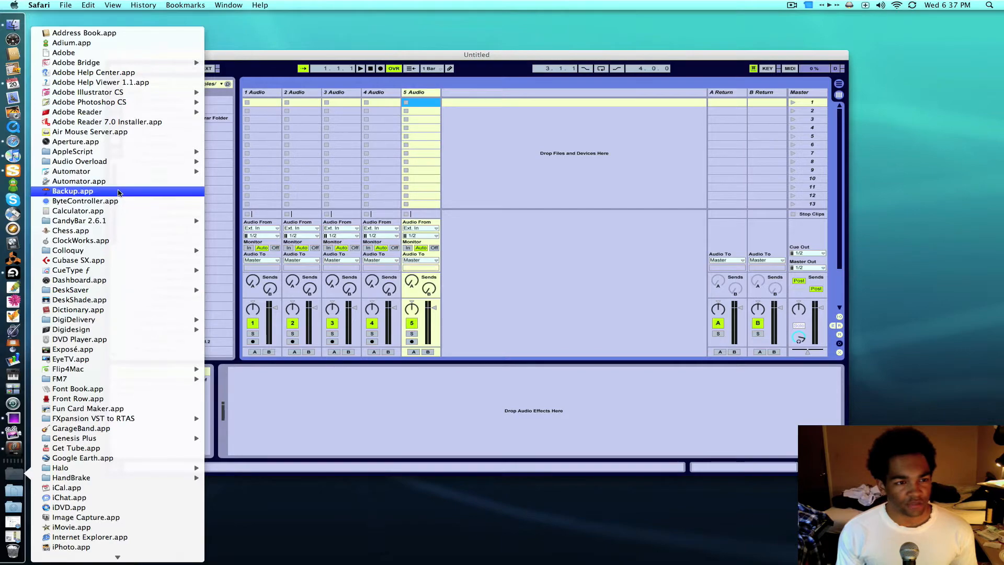
{"action": "mouse_move", "coordinate": [108, 162]}
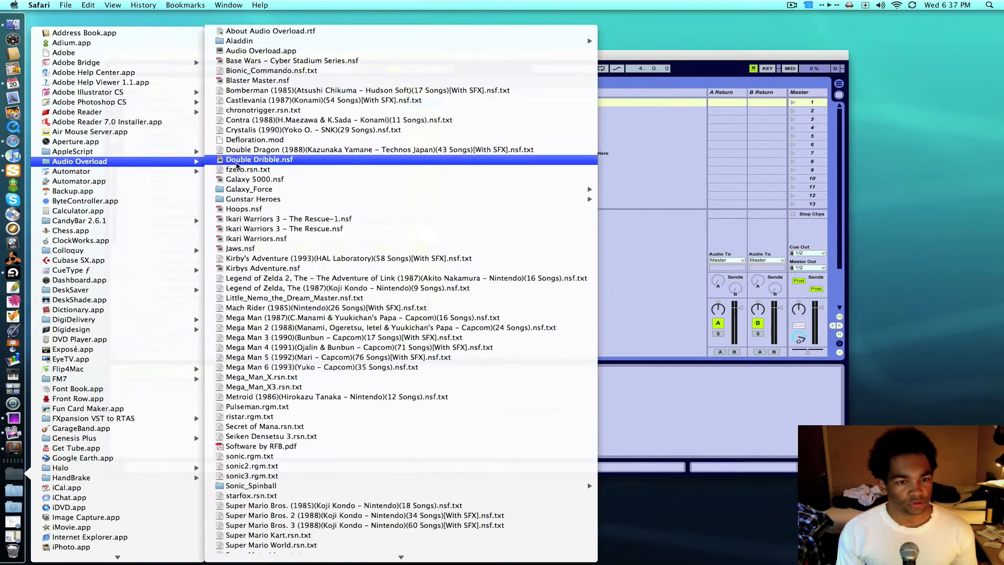
{"action": "left_click", "coordinate": [247, 51]}
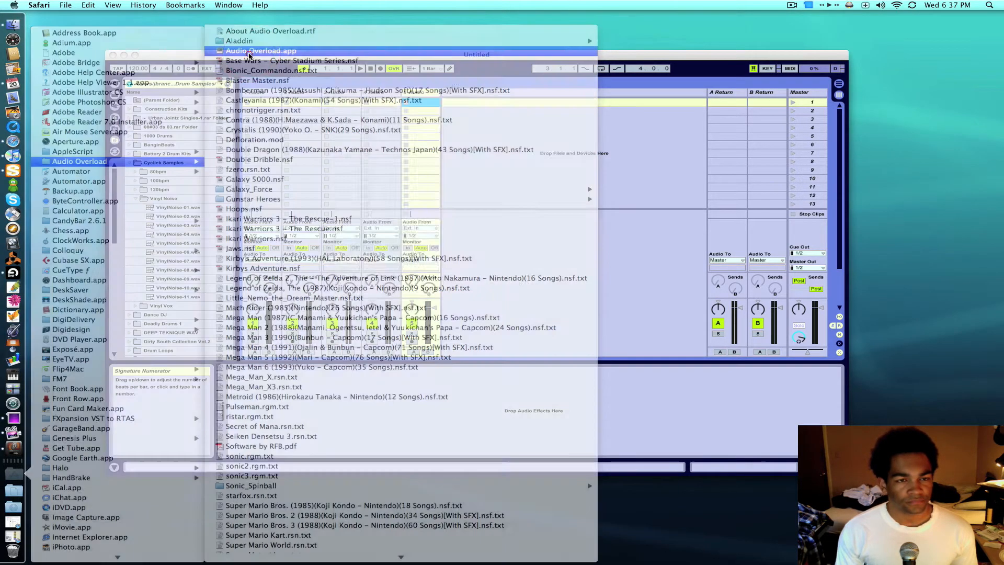
{"action": "left_click_drag", "start_coordinate": [449, 83], "coordinate": [471, 117]}
Step: Load the Mega Man 3 (1990) .nsf.txt file from the Audio Overload folder into the player
{"action": "left_click", "coordinate": [661, 305]}
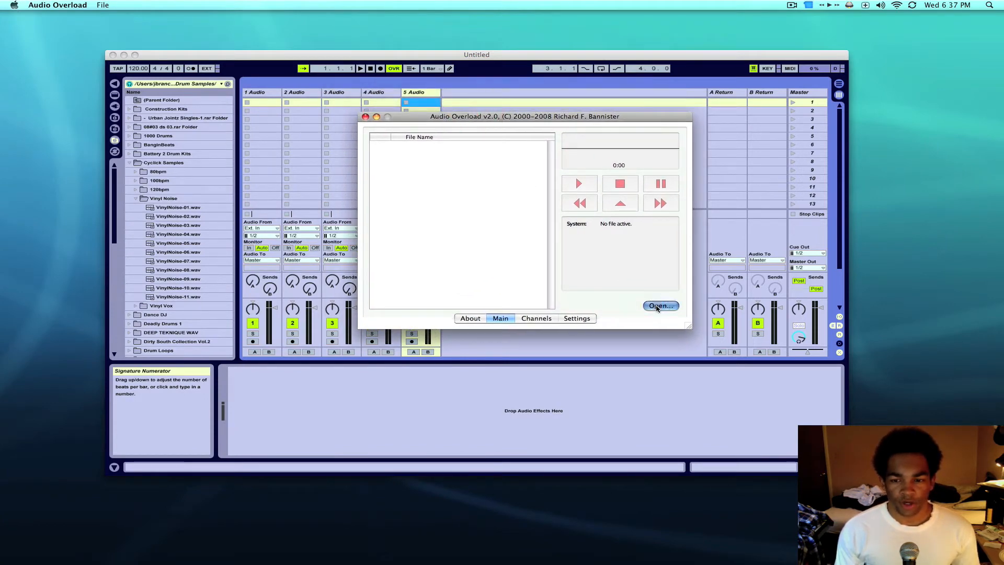
{"action": "left_click_drag", "start_coordinate": [524, 153], "coordinate": [524, 193]}
{"action": "left_click", "coordinate": [489, 187]}
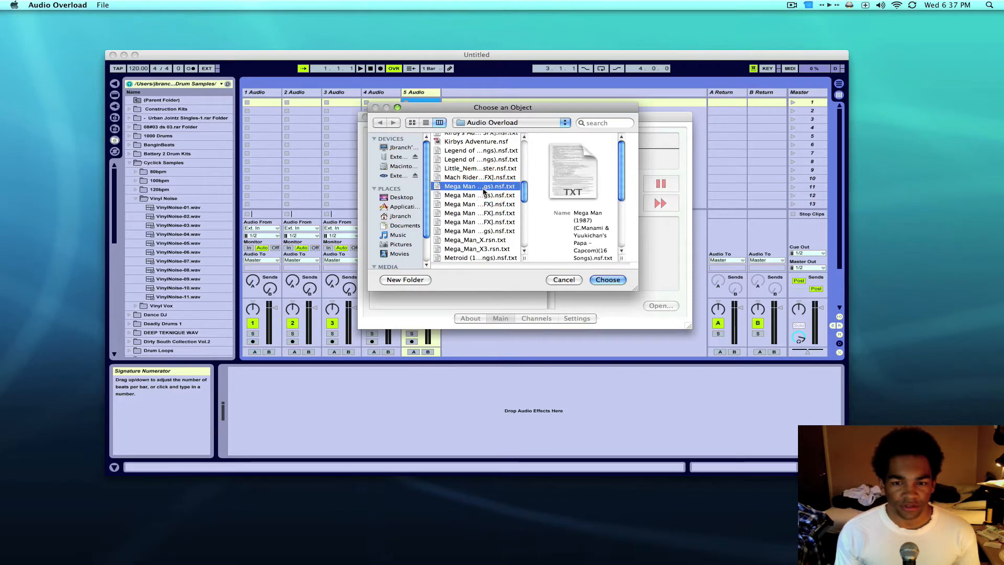
{"action": "left_click", "coordinate": [484, 205]}
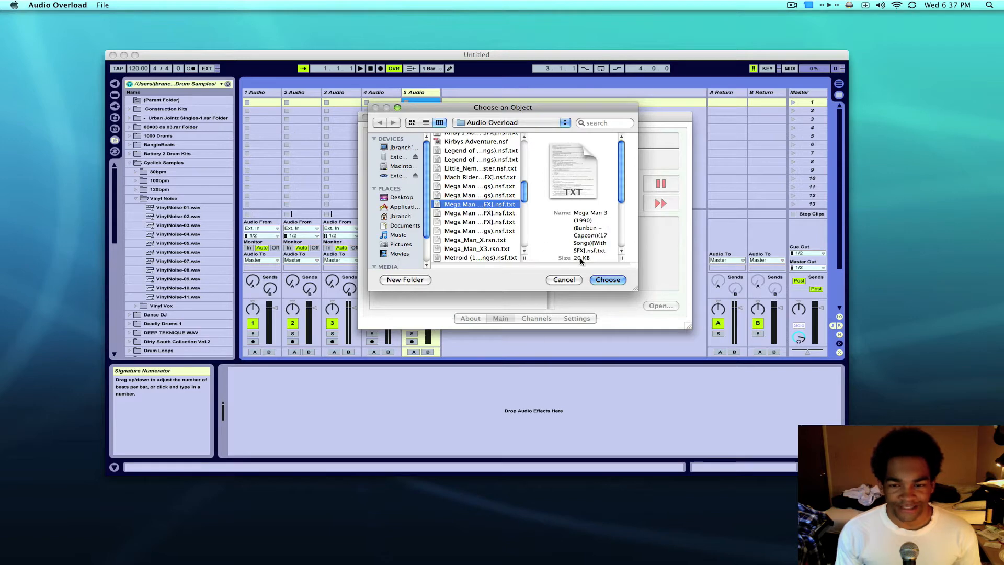
{"action": "left_click", "coordinate": [603, 280]}
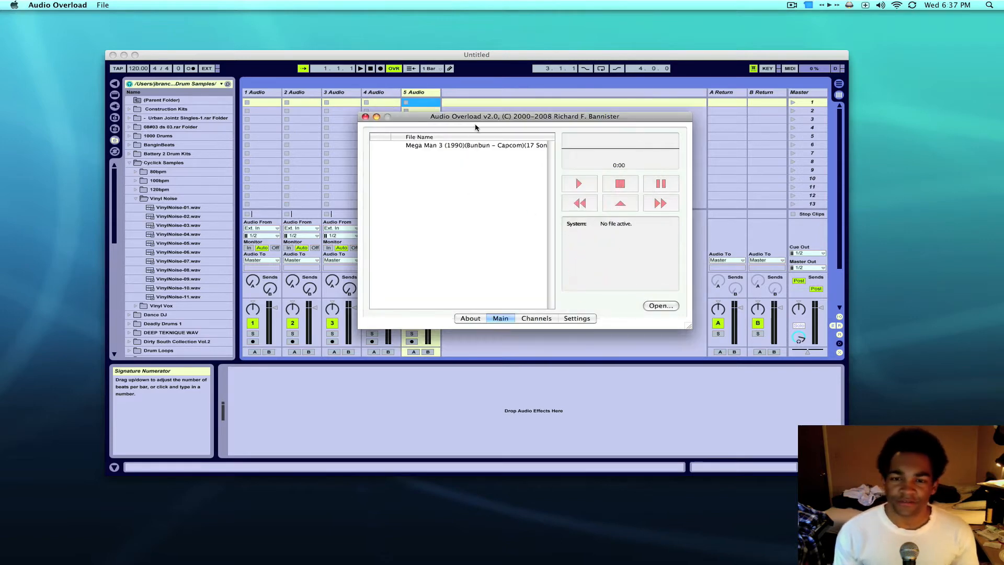
Step: Play the loaded Mega Man 3 file and skip ahead to song 3
{"action": "left_click", "coordinate": [494, 145]}
{"action": "left_click", "coordinate": [585, 183]}
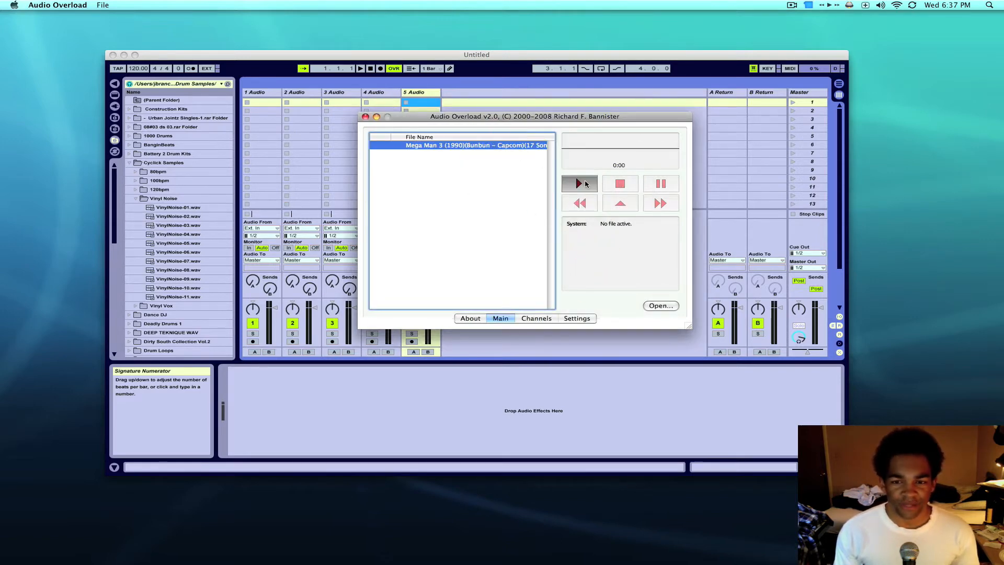
{"action": "left_click", "coordinate": [654, 208]}
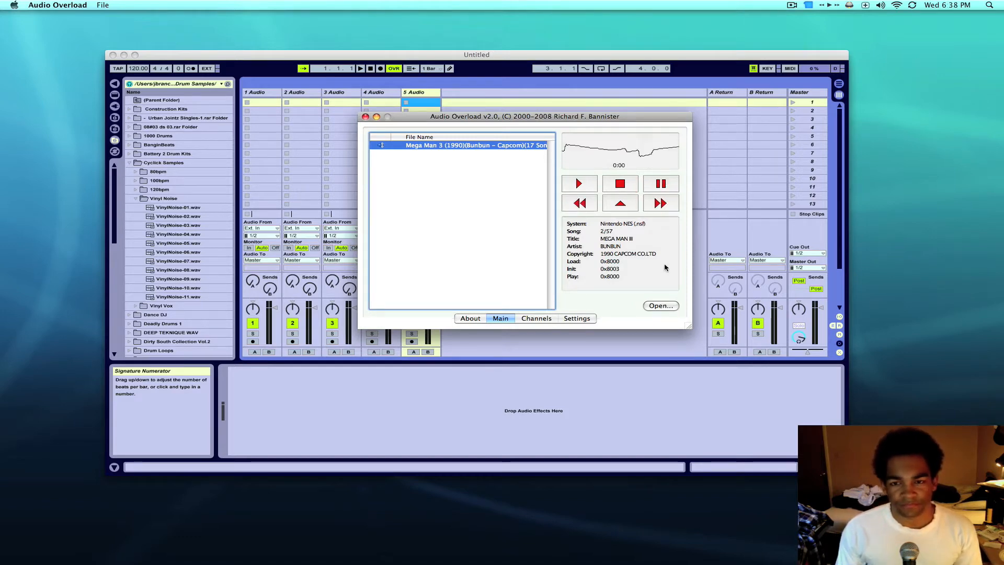
{"action": "left_click", "coordinate": [660, 203]}
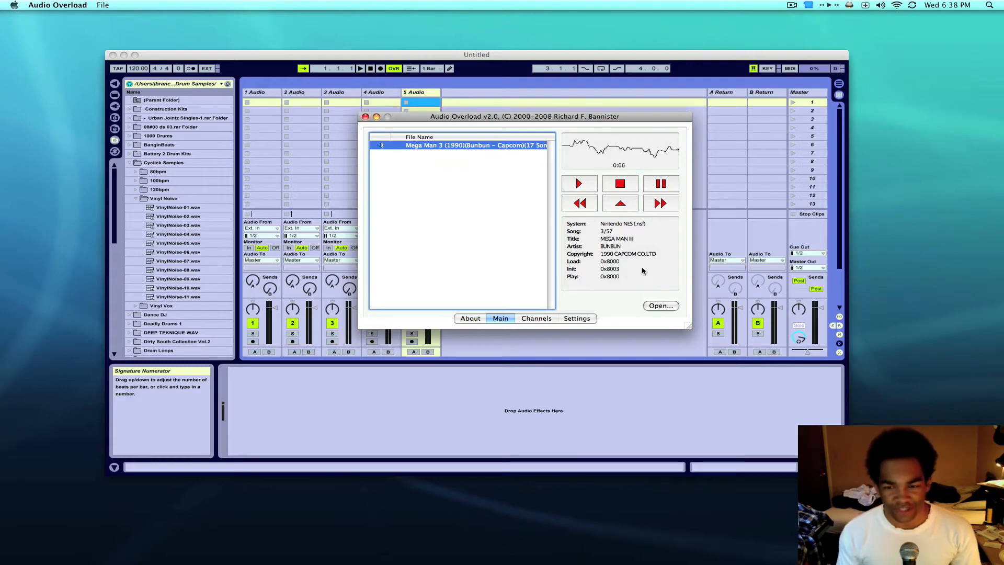
Step: Skip ahead through the Mega Man 3 songs to song 9 and stop playback
{"action": "left_click", "coordinate": [666, 208]}
{"action": "left_click", "coordinate": [668, 210]}
{"action": "left_click", "coordinate": [668, 210]}
{"action": "left_click", "coordinate": [668, 210]}
{"action": "left_click", "coordinate": [668, 210]}
{"action": "left_click", "coordinate": [667, 209]}
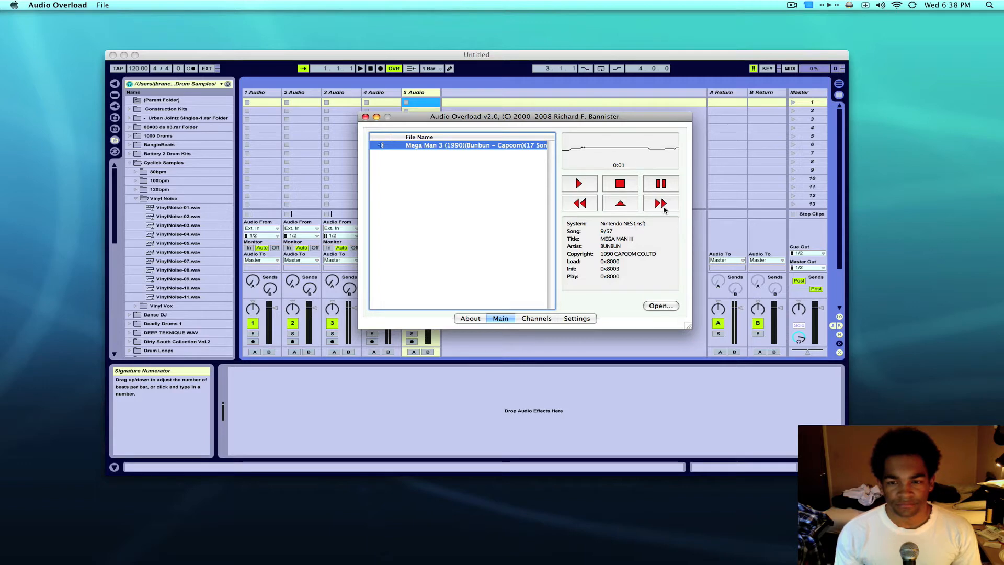
{"action": "left_click", "coordinate": [620, 189]}
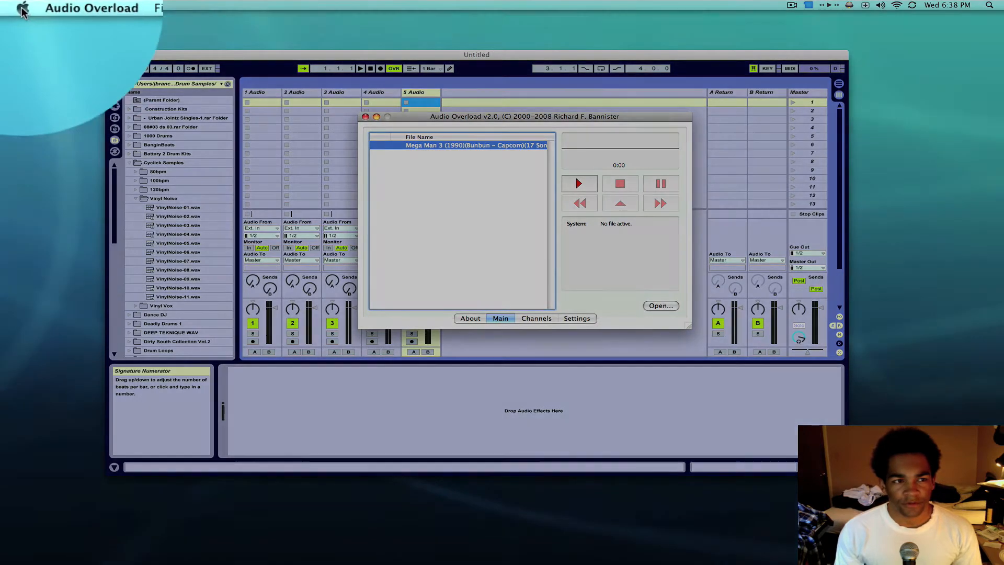
Step: Set the Mac's sound output device to Soundflower (2ch) in System Preferences and close the preferences
{"action": "left_click", "coordinate": [14, 5]}
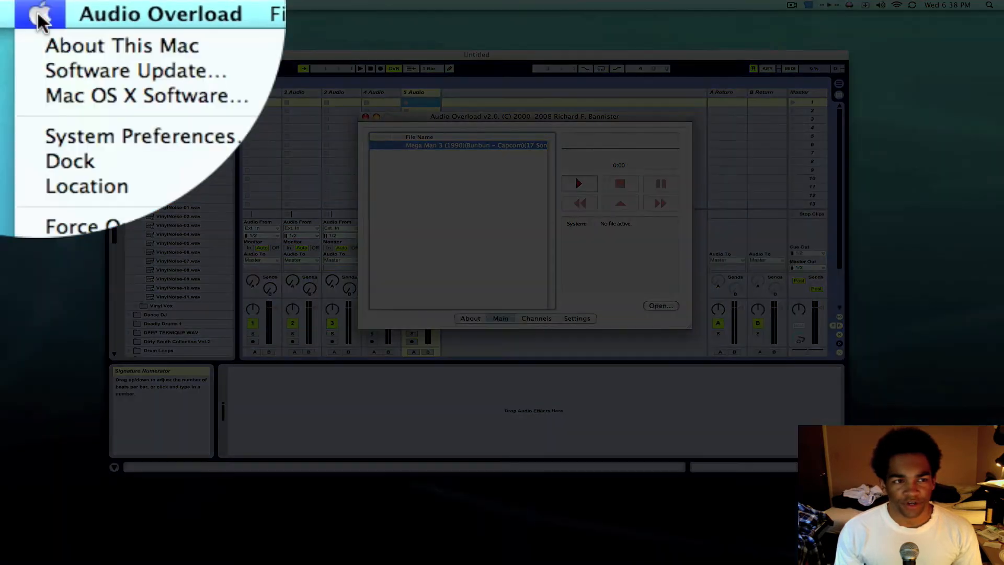
{"action": "left_click", "coordinate": [69, 135]}
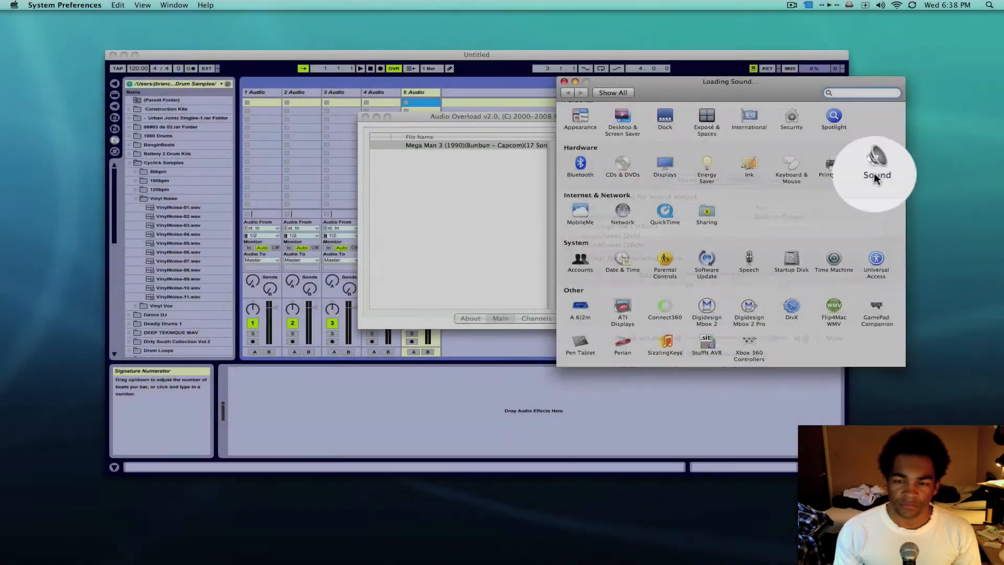
{"action": "left_click", "coordinate": [874, 172]}
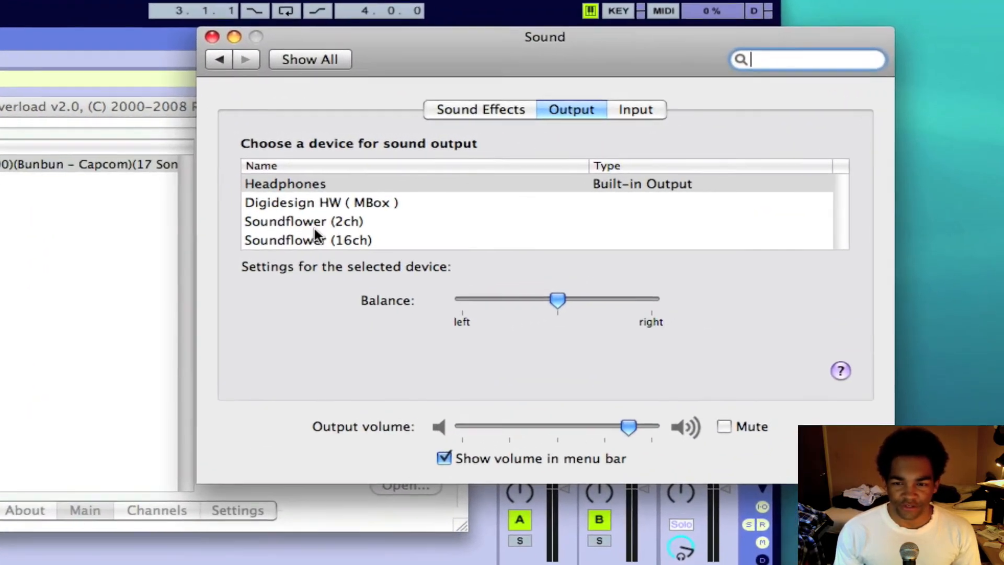
{"action": "left_click", "coordinate": [176, 245]}
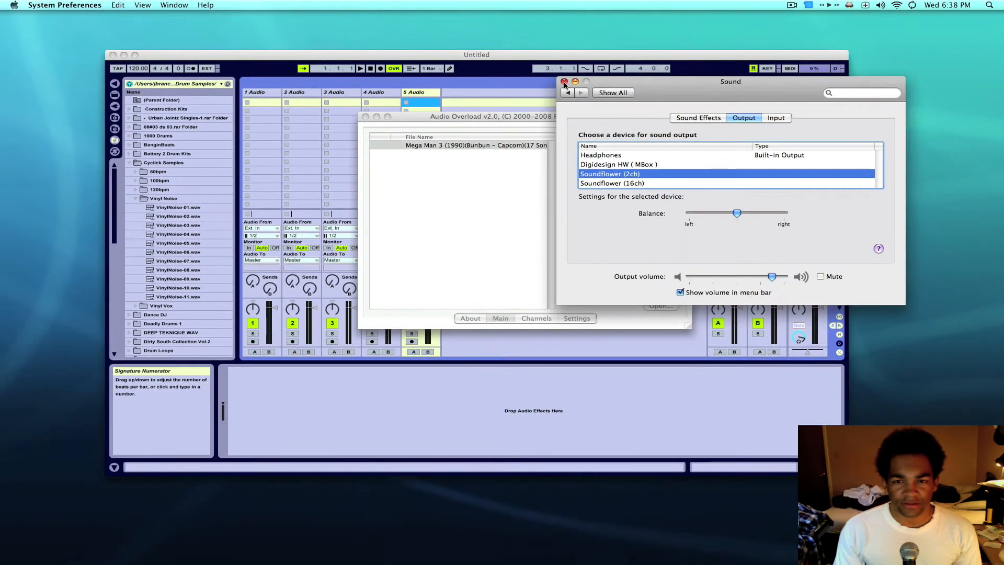
{"action": "left_click", "coordinate": [564, 82]}
Step: Switch to Ableton Live and check the audio input and output devices in its preferences
{"action": "left_click", "coordinate": [502, 52]}
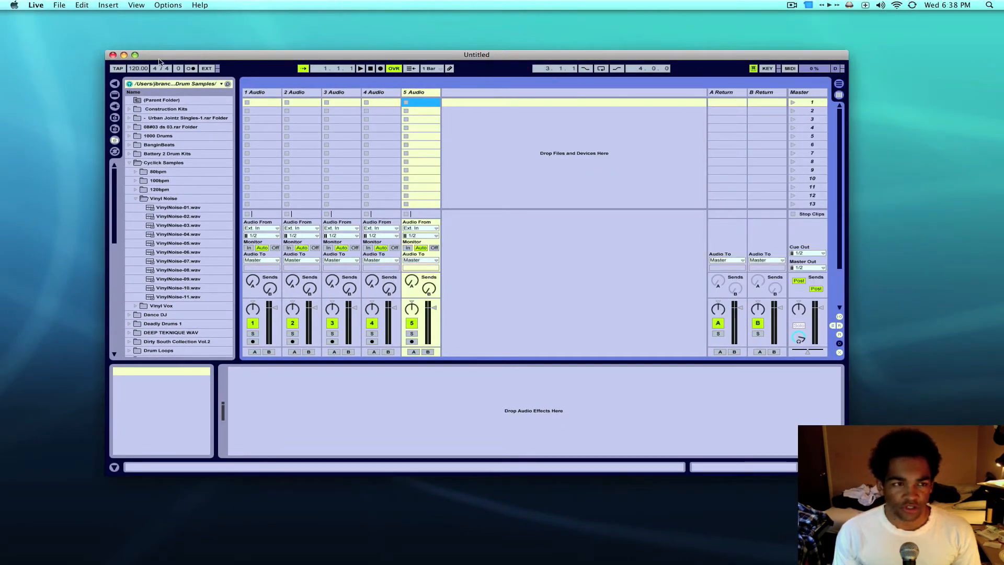
{"action": "left_click", "coordinate": [36, 5]}
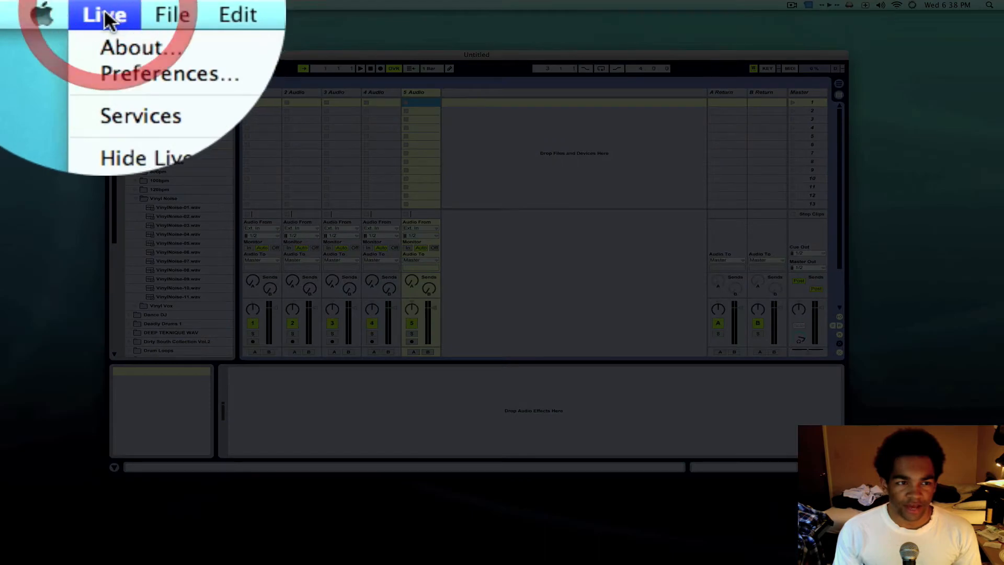
{"action": "left_click", "coordinate": [140, 70]}
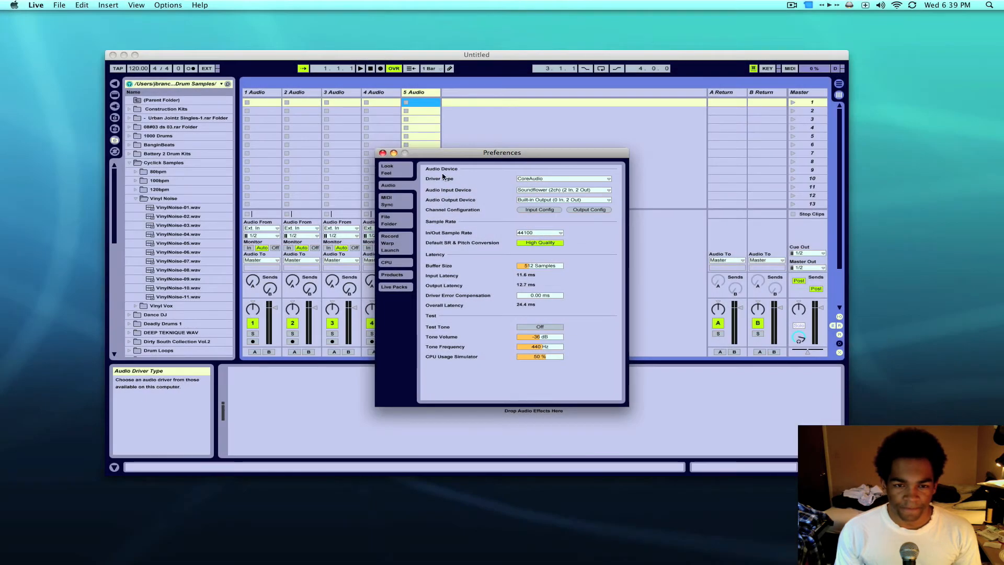
{"action": "left_click", "coordinate": [383, 153]}
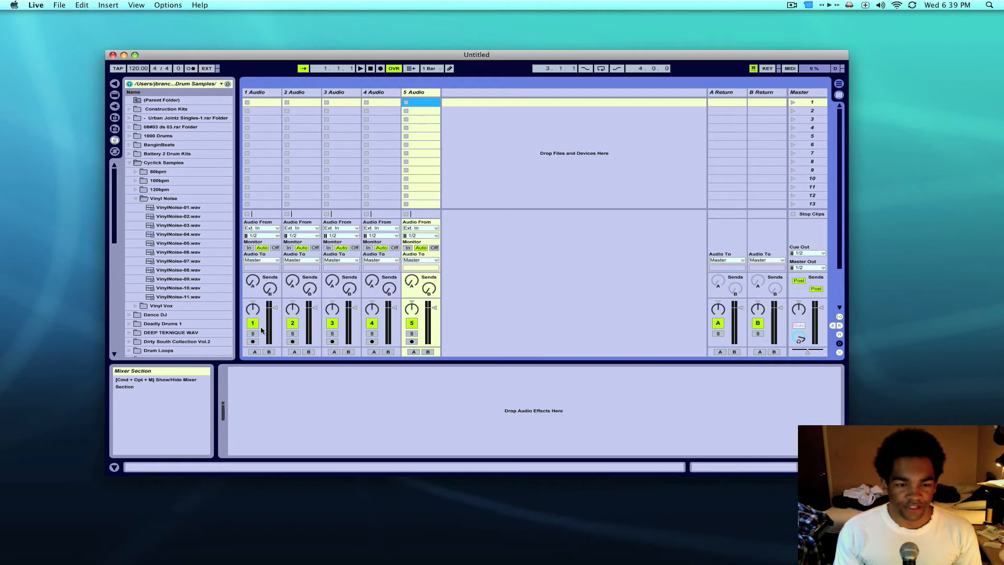
Step: Arm track 1 Audio for recording, and play Mega Man 3 in Audio Overload beside it, skipping between songs
{"action": "left_click", "coordinate": [253, 342]}
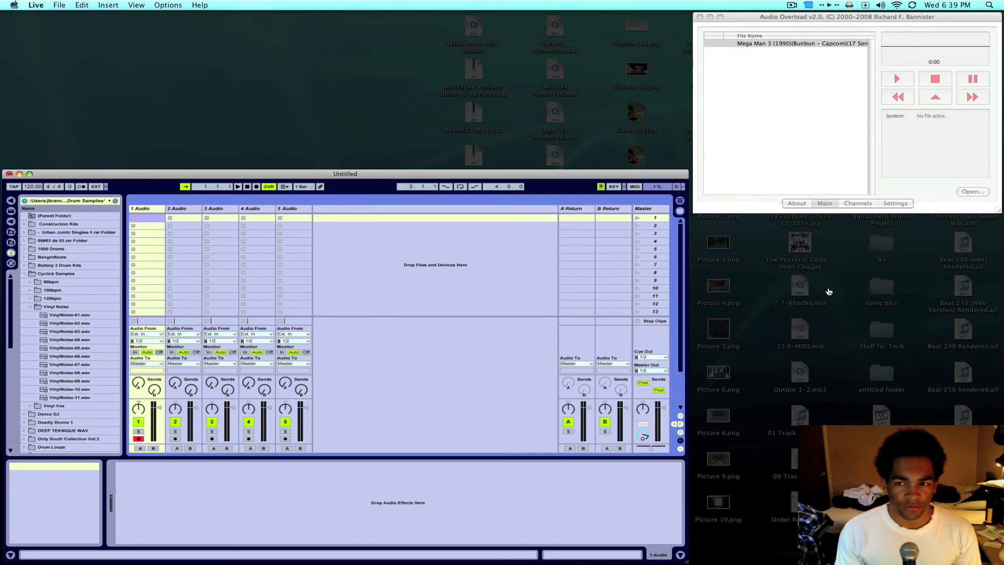
{"action": "left_click", "coordinate": [773, 180]}
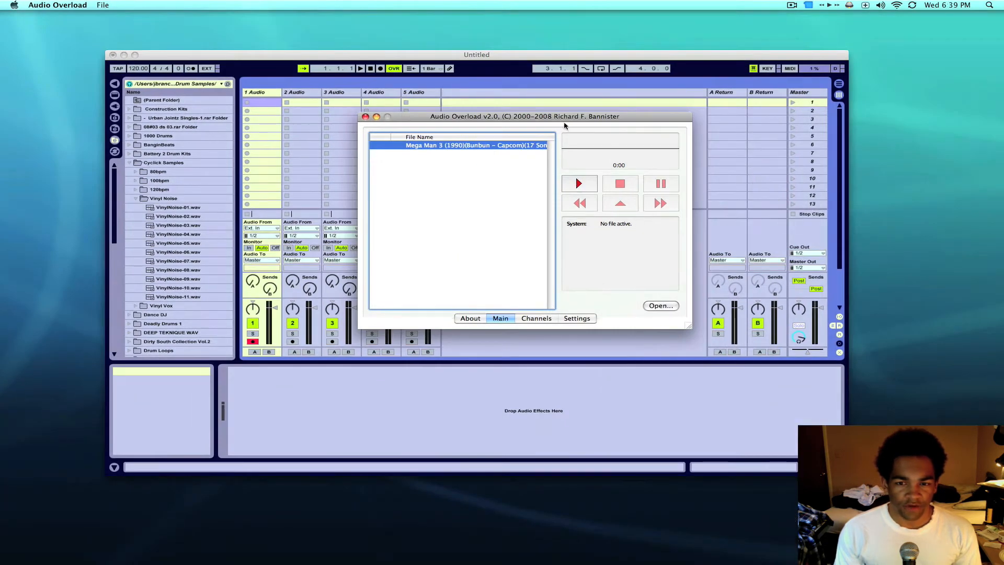
{"action": "left_click_drag", "start_coordinate": [564, 125], "coordinate": [769, 212]}
{"action": "left_click", "coordinate": [784, 271]}
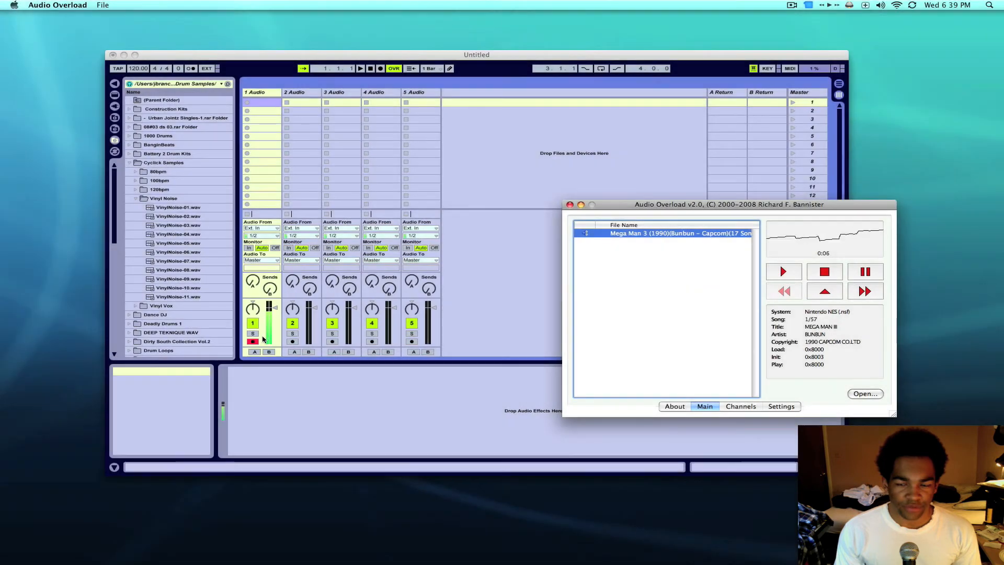
{"action": "left_click", "coordinate": [864, 293]}
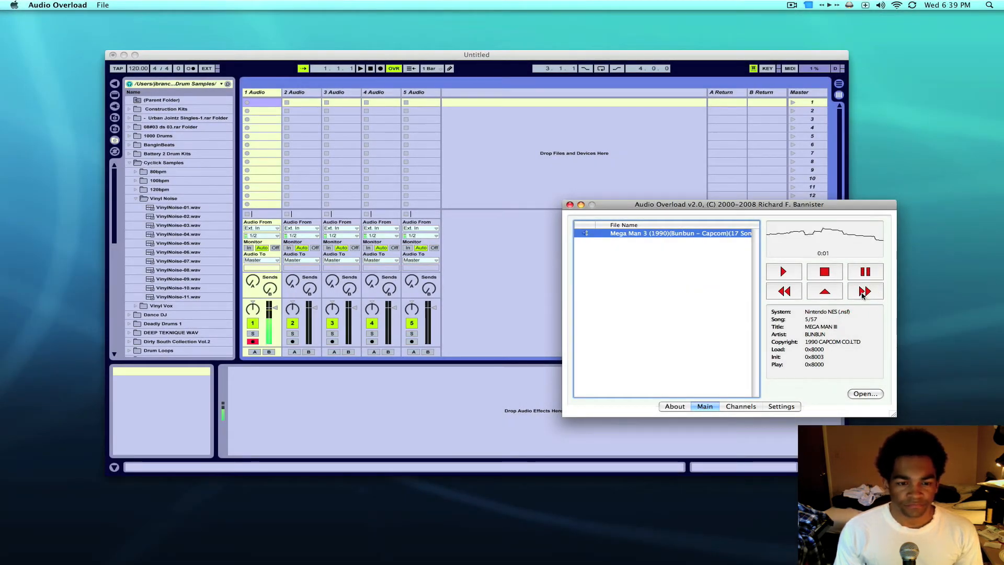
{"action": "left_click", "coordinate": [793, 294]}
Step: Switch Live to the Arrangement View, and unfold track 1 Audio and enlarge its height
{"action": "left_click", "coordinate": [835, 101]}
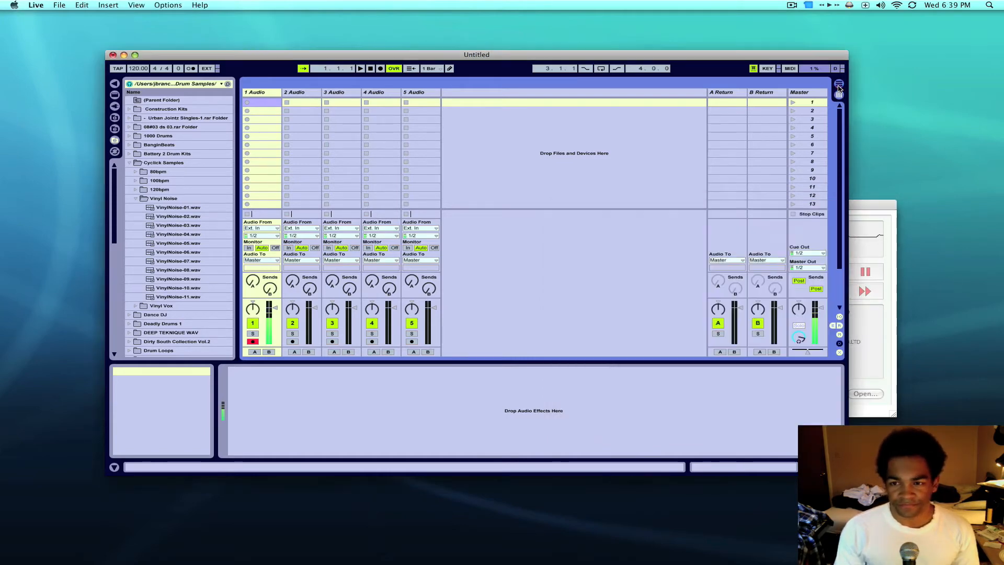
{"action": "left_click", "coordinate": [838, 83]}
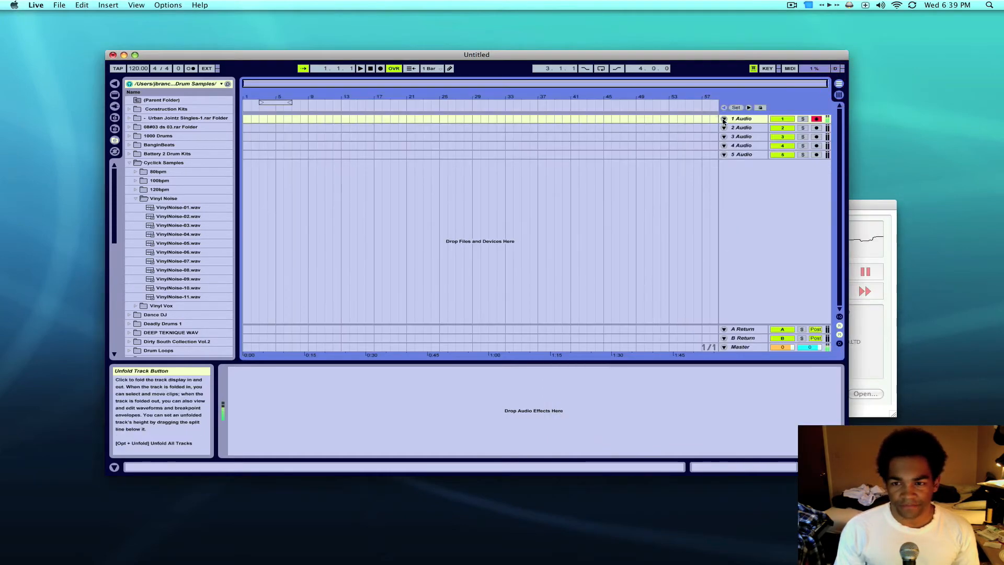
{"action": "left_click", "coordinate": [724, 119]}
{"action": "left_click_drag", "start_coordinate": [731, 148], "coordinate": [732, 238]}
Step: Record Mega Man 3 from Audio Overload onto track 1 Audio in Live, skipping to song 4, then stop both playback and recording
{"action": "left_click", "coordinate": [859, 204]}
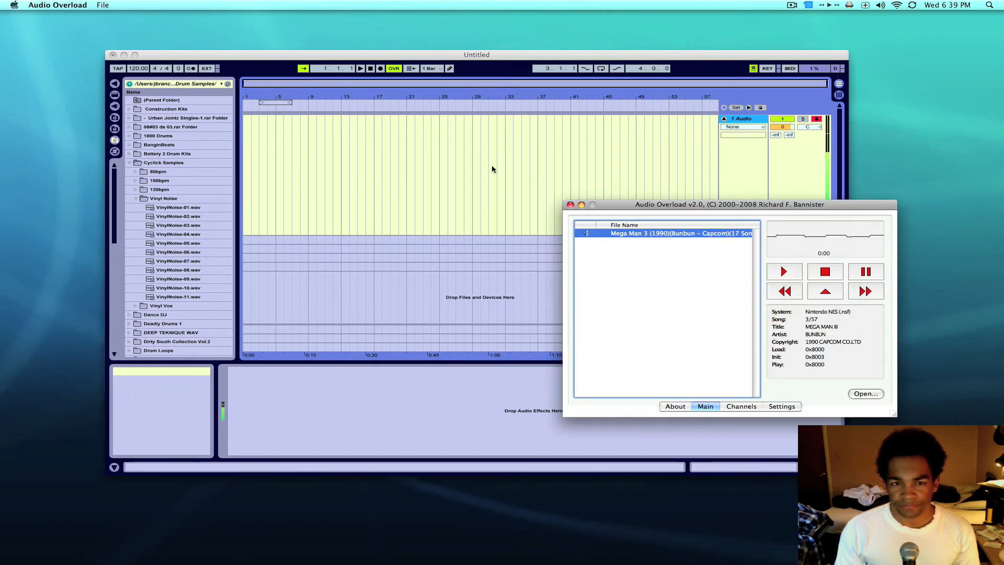
{"action": "left_click", "coordinate": [382, 72]}
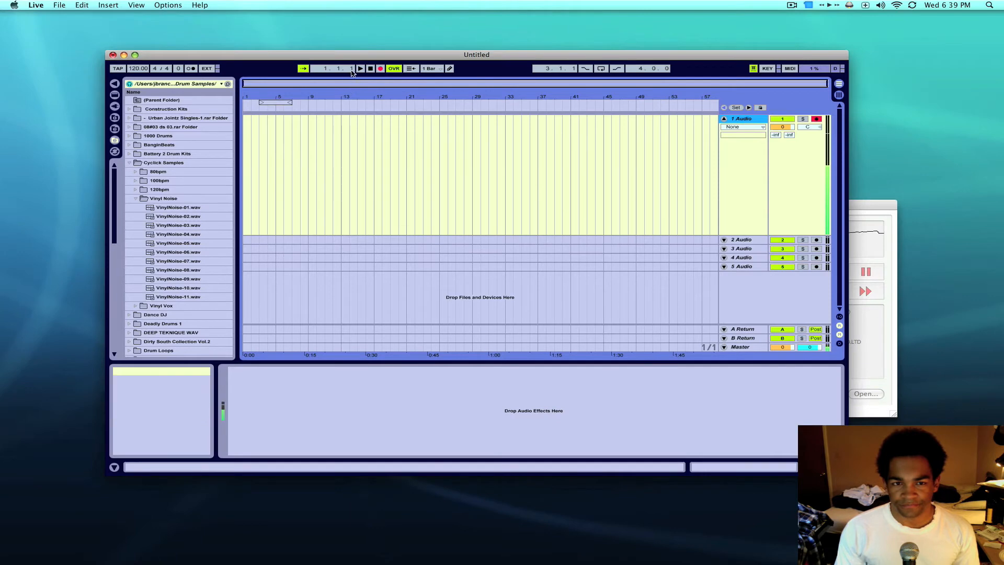
{"action": "left_click", "coordinate": [857, 214]}
{"action": "left_click", "coordinate": [869, 290]}
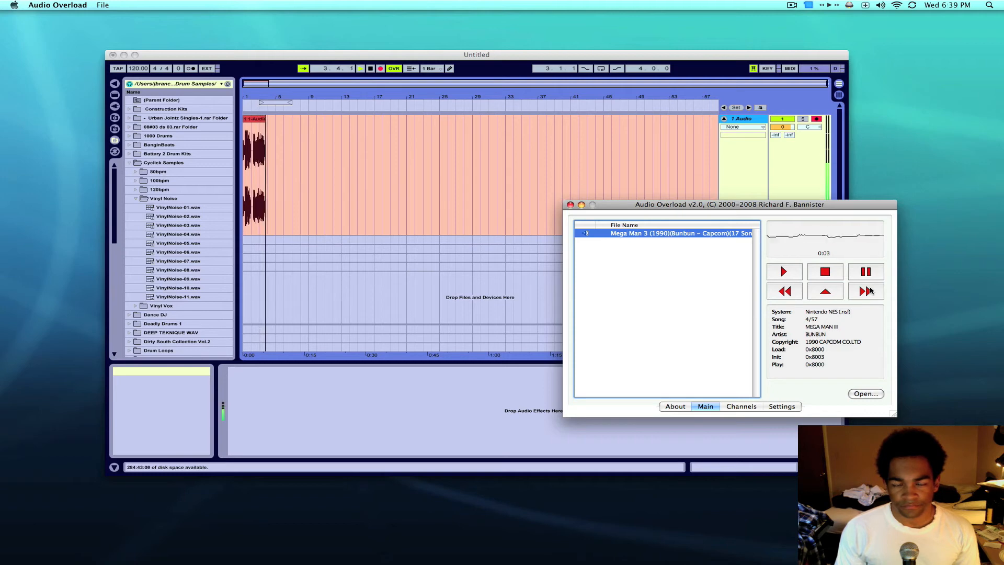
{"action": "left_click", "coordinate": [824, 273]}
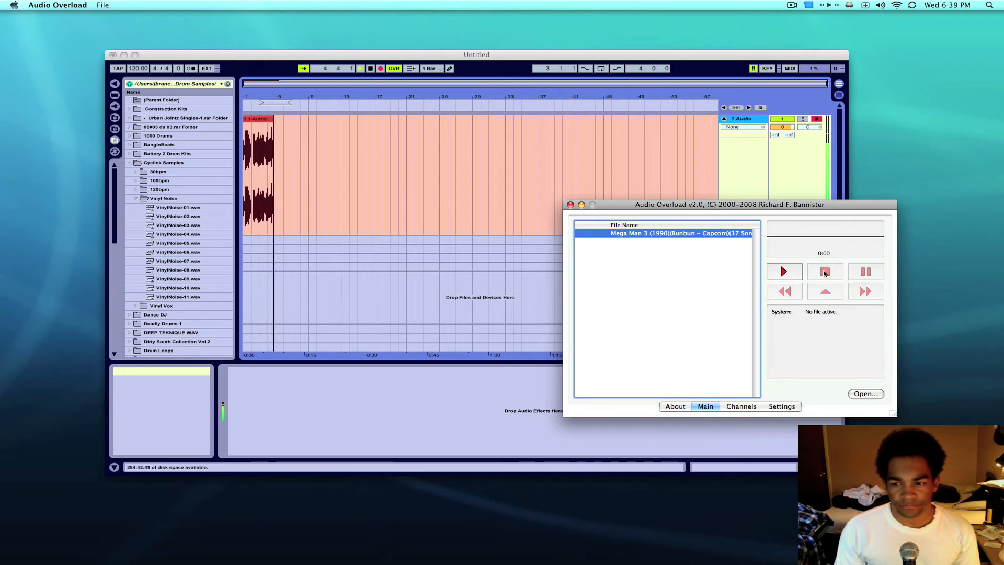
{"action": "left_click", "coordinate": [371, 69]}
{"action": "left_click", "coordinate": [371, 68]}
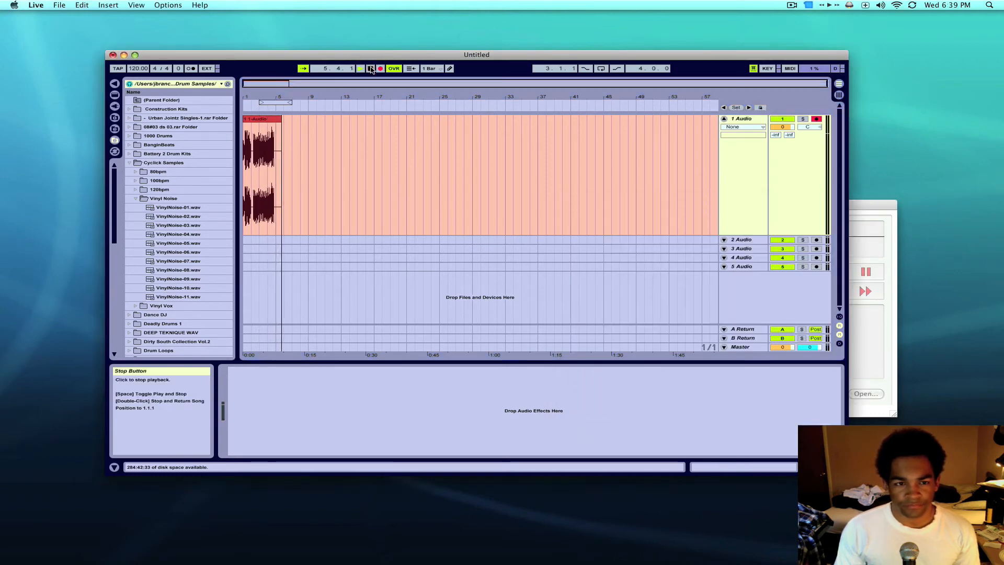
Step: Open the recorded clip, move its start to where the second song begins in the waveform, and audition it
{"action": "left_click", "coordinate": [262, 118]}
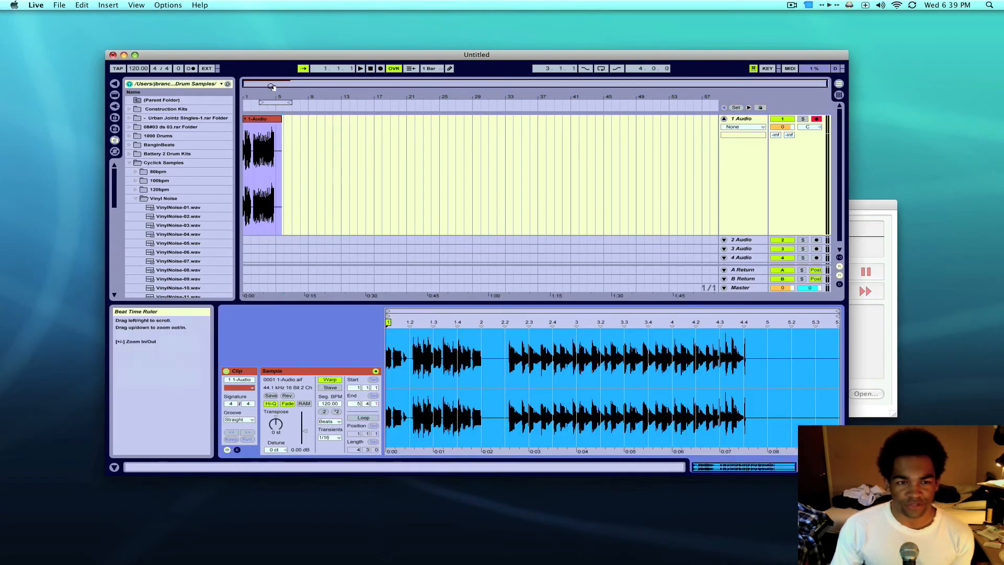
{"action": "mouse_move", "coordinate": [269, 85]}
{"action": "left_mouse_down"}
{"action": "mouse_move", "coordinate": [270, 121]}
{"action": "mouse_move", "coordinate": [250, 84]}
{"action": "left_mouse_up"}
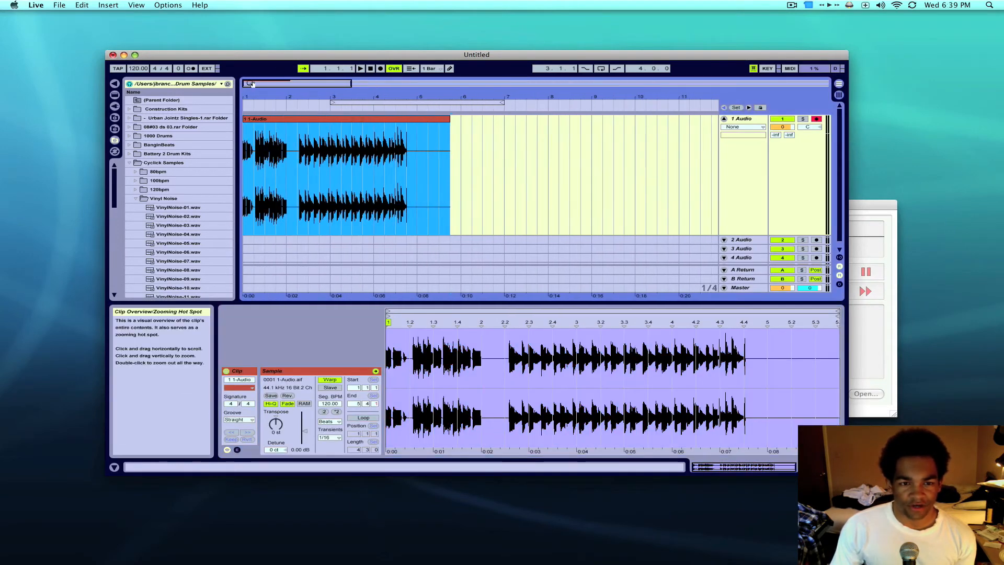
{"action": "left_click_drag", "start_coordinate": [389, 323], "coordinate": [513, 321]}
{"action": "key", "text": "space"}
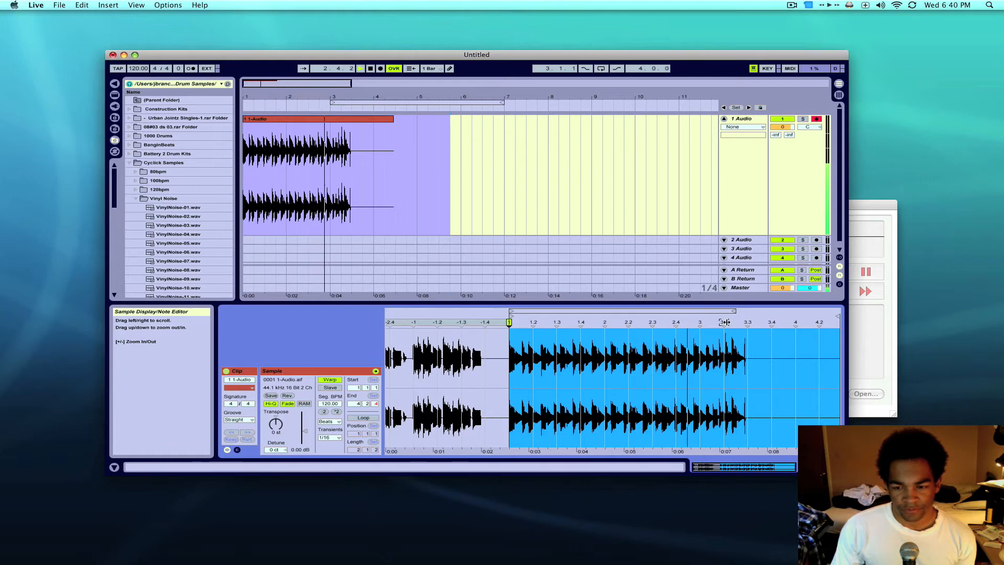
{"action": "key", "text": "space"}
Step: Add a warp marker at bar 3 of the clip, align it with the music, and play it against the metronome
{"action": "double_click", "coordinate": [698, 323]}
{"action": "left_click_drag", "start_coordinate": [700, 322], "coordinate": [714, 323]}
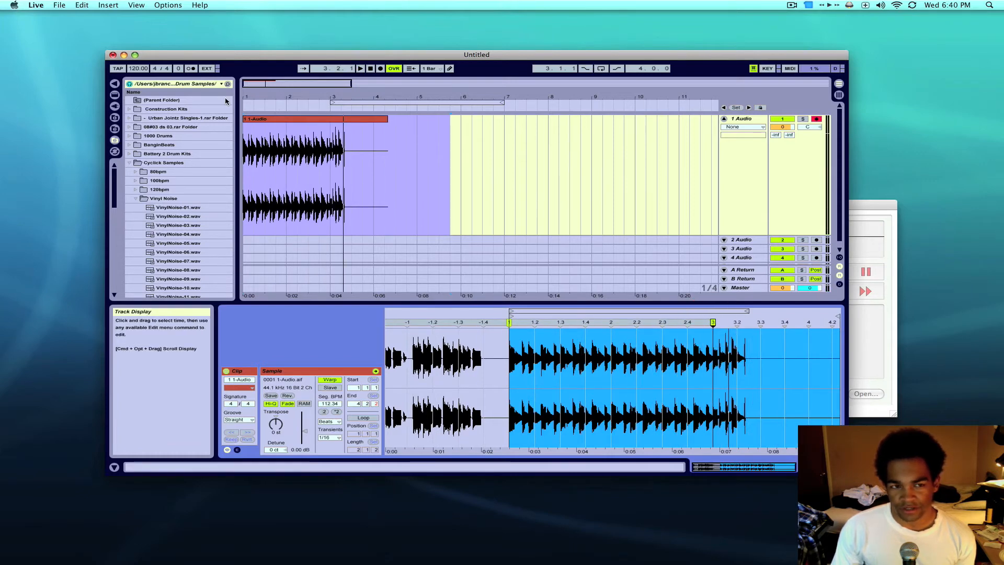
{"action": "left_click", "coordinate": [192, 69]}
{"action": "key", "text": "space"}
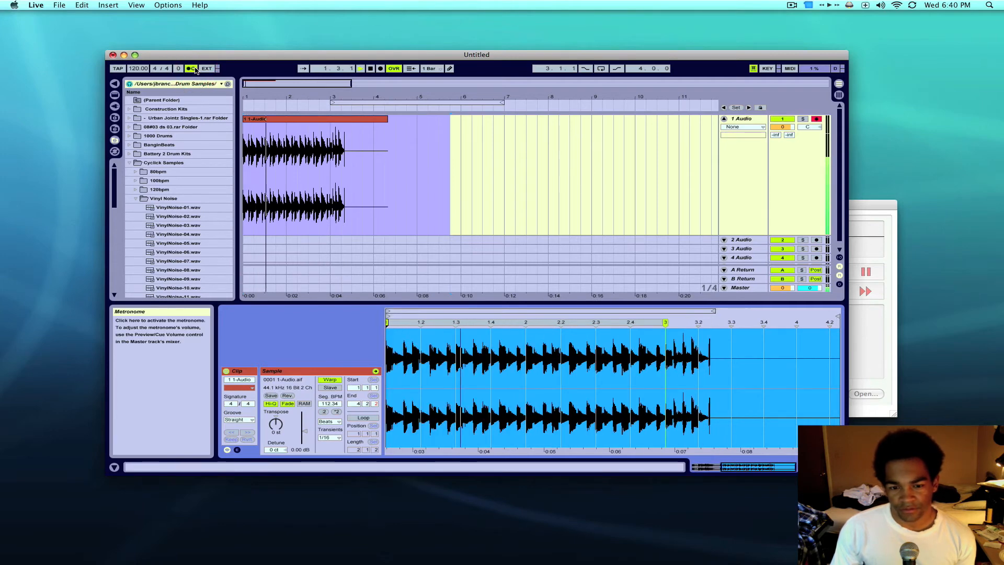
Step: Loop the clip from bar 1 to bar 3, set its warp mode to Re-Pitch, and audition it
{"action": "left_click_drag", "start_coordinate": [712, 312], "coordinate": [663, 312]}
{"action": "left_click", "coordinate": [338, 422]}
{"action": "left_click", "coordinate": [360, 418]}
{"action": "left_click", "coordinate": [361, 418]}
{"action": "left_click", "coordinate": [338, 422]}
{"action": "left_click", "coordinate": [336, 453]}
{"action": "key", "text": "space"}
{"action": "key", "text": "space"}
Step: Loop the first four bars of the arrangement and extend the recorded clip to fill them
{"action": "left_click_drag", "start_coordinate": [388, 102], "coordinate": [231, 103]}
{"action": "left_click_drag", "start_coordinate": [388, 119], "coordinate": [420, 118]}
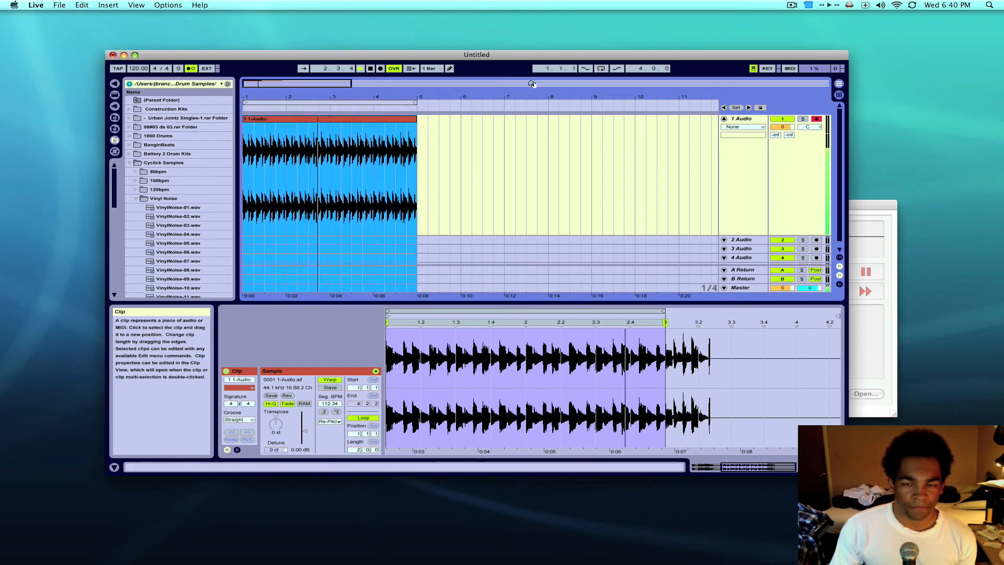
{"action": "left_click", "coordinate": [601, 69]}
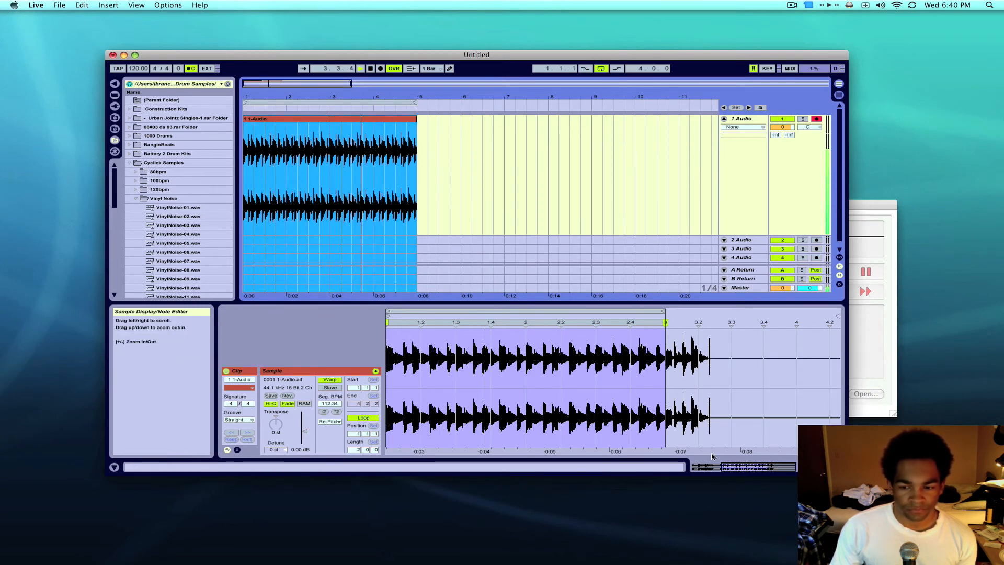
Step: Fine-tune the clip's warp markers at bar 3 and bar 1 so they line up with the waveform hits
{"action": "left_click_drag", "start_coordinate": [738, 469], "coordinate": [759, 469]}
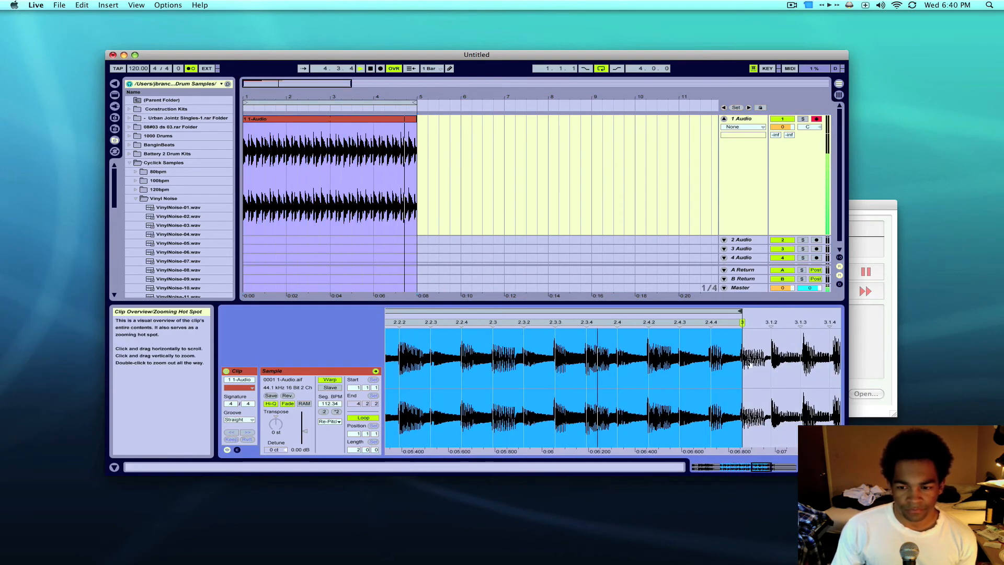
{"action": "left_click_drag", "start_coordinate": [743, 323], "coordinate": [740, 324]}
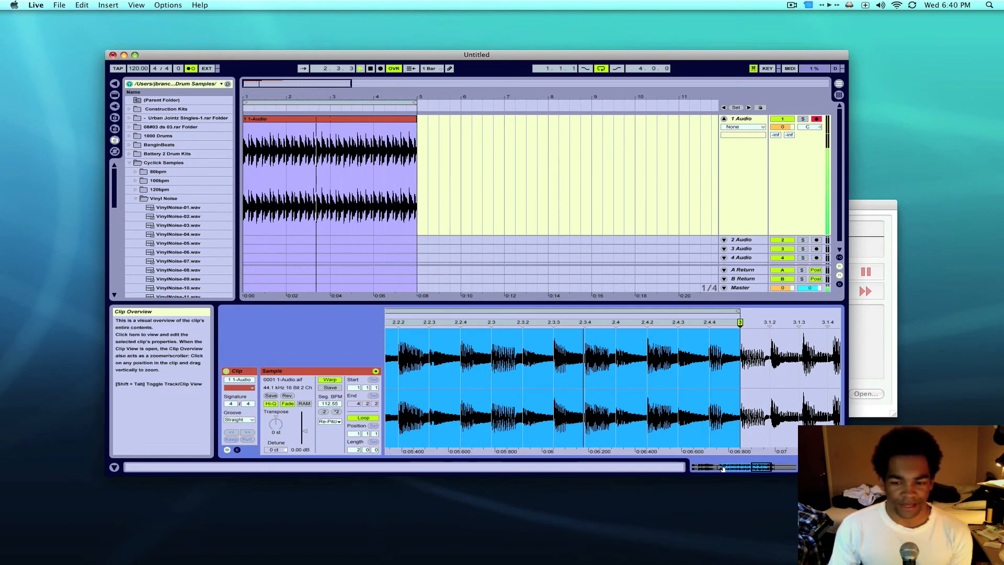
{"action": "left_click_drag", "start_coordinate": [625, 322], "coordinate": [626, 321]}
Step: Set the song tempo to 88.00 BPM and switch the file browser to the Loops samples folder
{"action": "left_click_drag", "start_coordinate": [138, 69], "coordinate": [138, 85]}
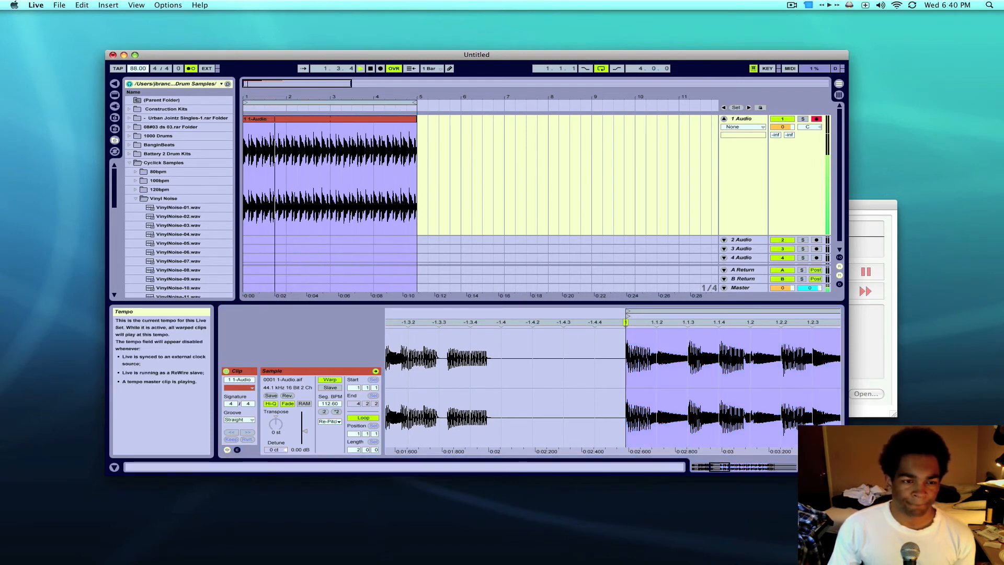
{"action": "left_click", "coordinate": [130, 165]}
{"action": "left_click", "coordinate": [115, 128]}
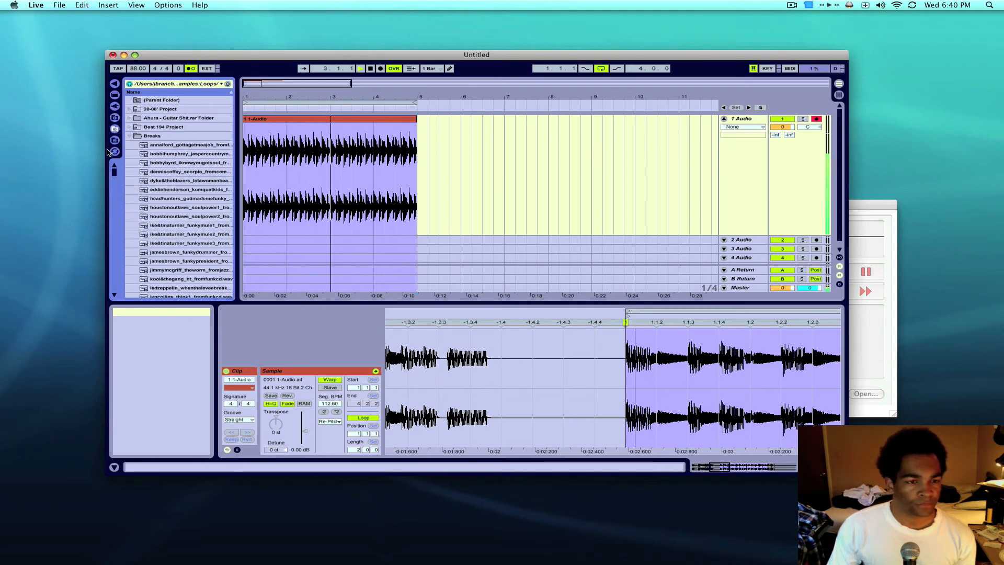
Step: Try reversing the recorded clip's sample and undo the reversal
{"action": "left_click", "coordinate": [289, 396]}
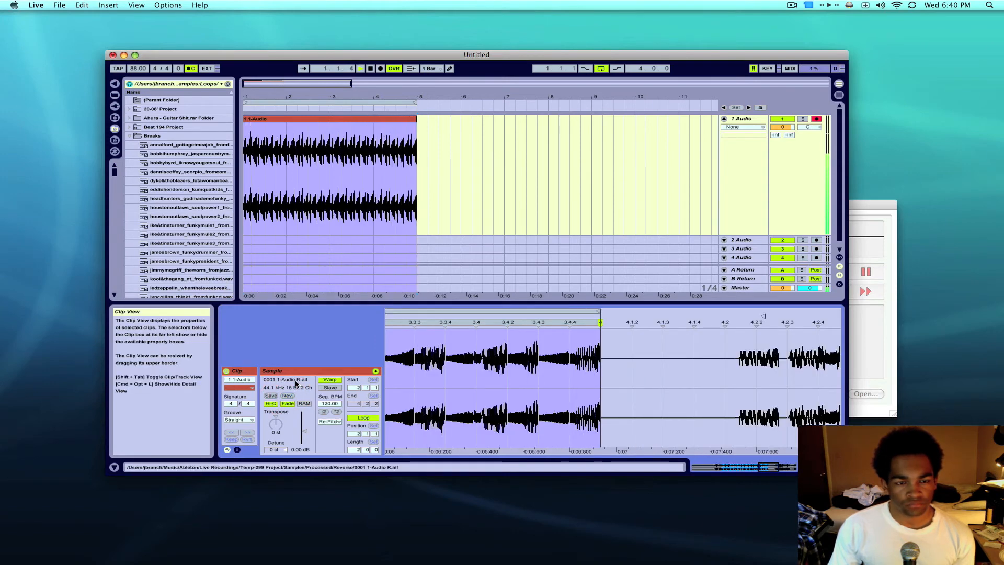
{"action": "key", "text": "super+z"}
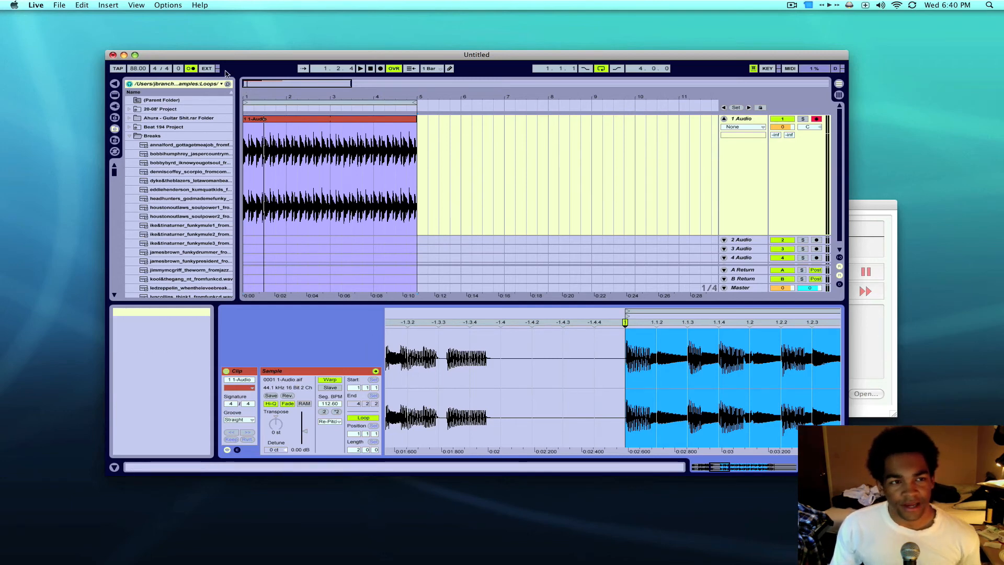
Step: Open the recent set Beat 253.als, discarding the untitled set and deleting its temporary samples, and play the opening
{"action": "left_click", "coordinate": [61, 5]}
{"action": "mouse_move", "coordinate": [104, 31]}
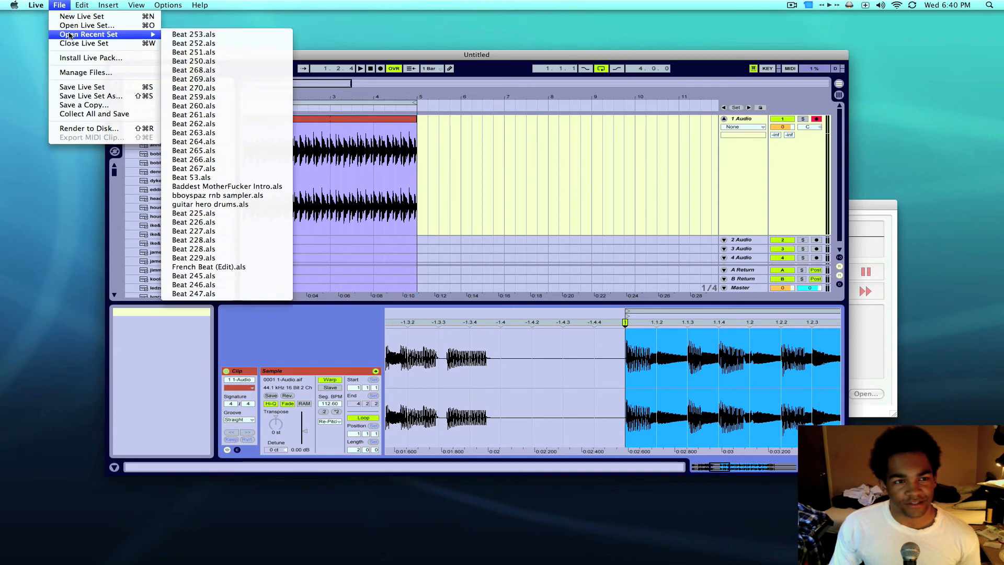
{"action": "left_click", "coordinate": [202, 40]}
{"action": "left_click", "coordinate": [421, 297]}
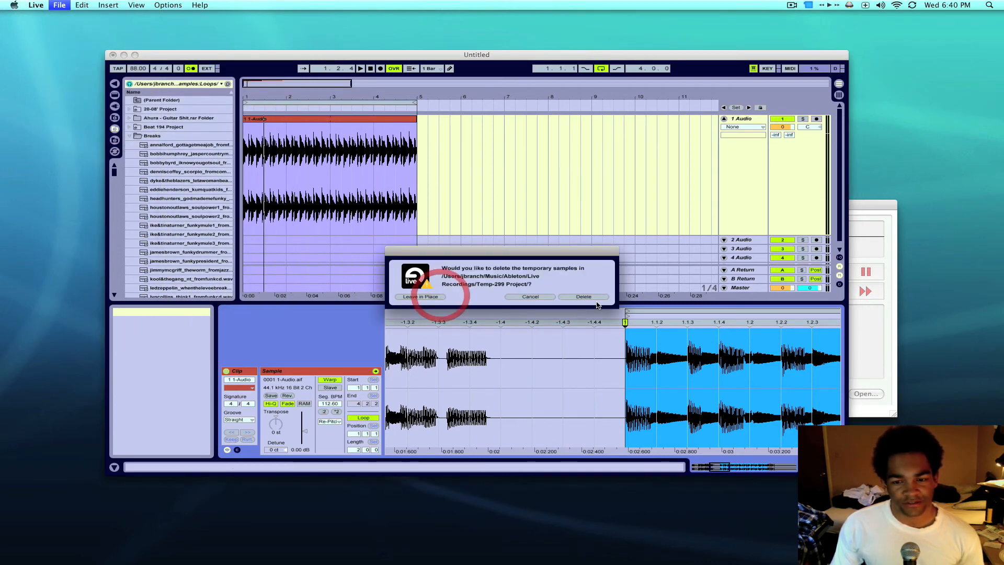
{"action": "left_click", "coordinate": [584, 297]}
{"action": "left_click", "coordinate": [360, 69]}
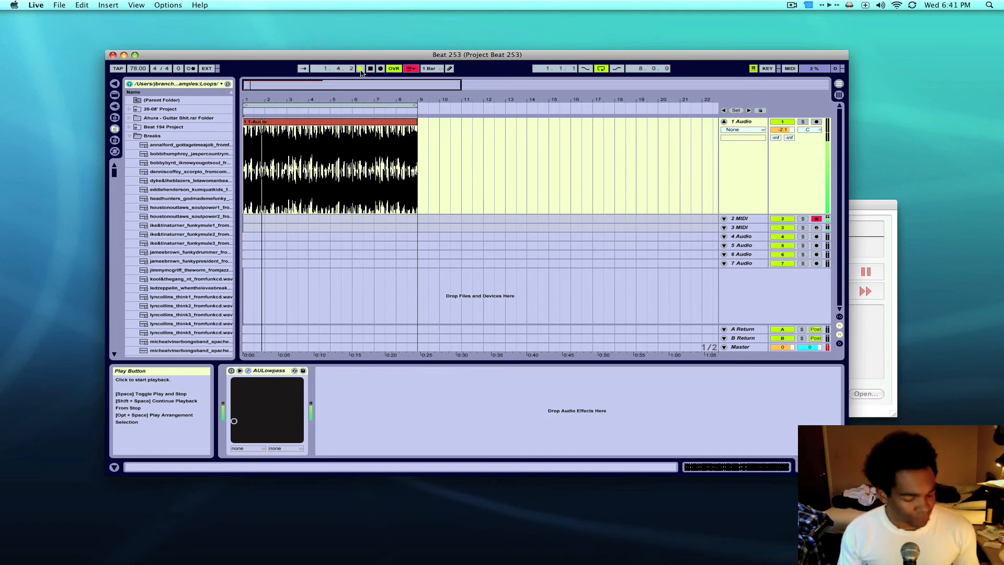
{"action": "key", "text": "space"}
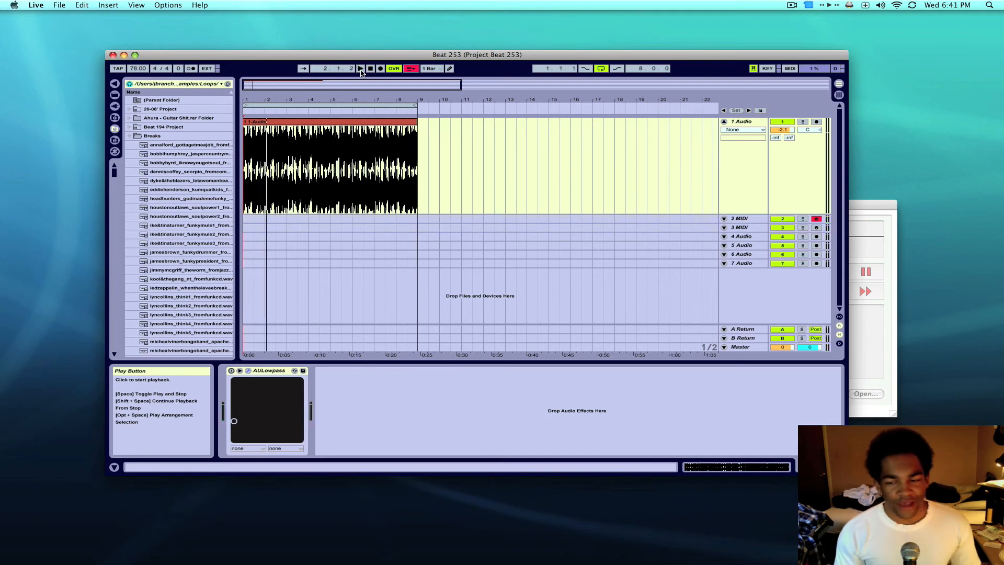